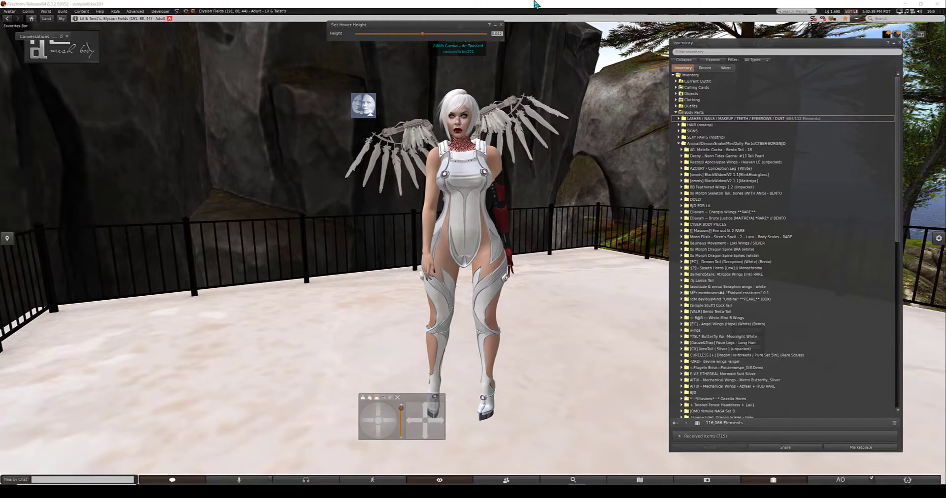
Step: Collapse the Animal/Demon/Snake/Mer/Dolly Parts subfolder and its parent Body Parts folder in the inventory
drag(473, 226, 493, 218)
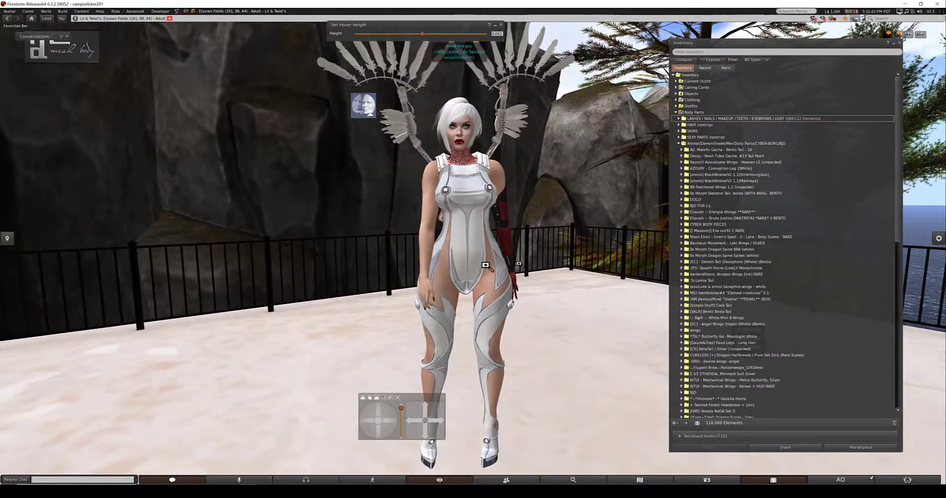
click(679, 143)
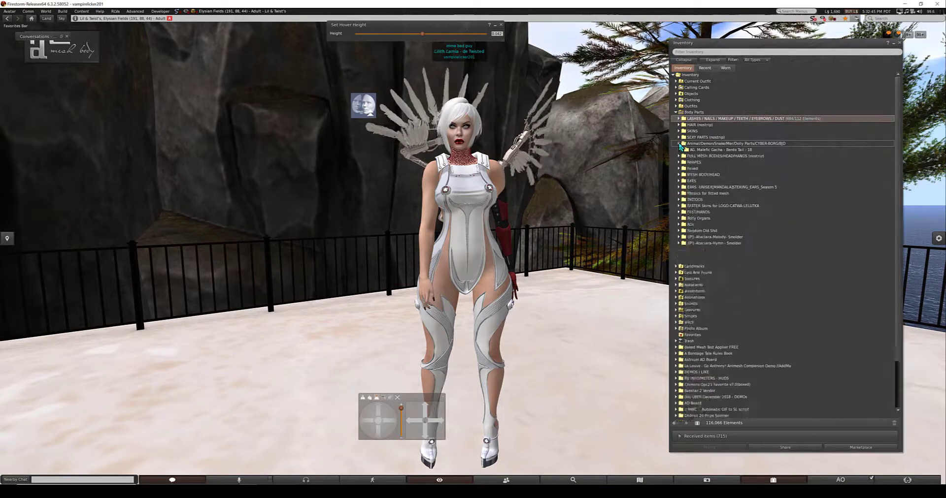
click(675, 113)
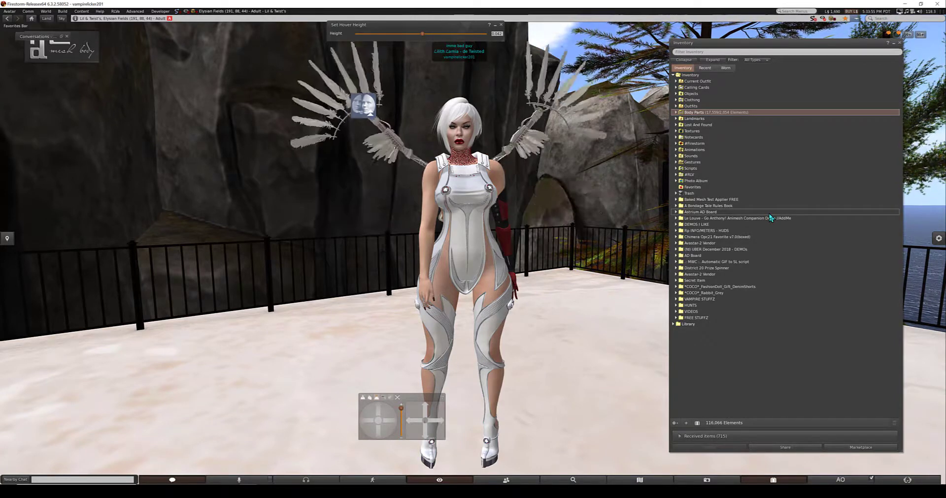
Step: Expand the Clothing folder and look through the contents of the r2 A/D/E syuya boots[white]Maitreya folder
click(676, 100)
click(679, 126)
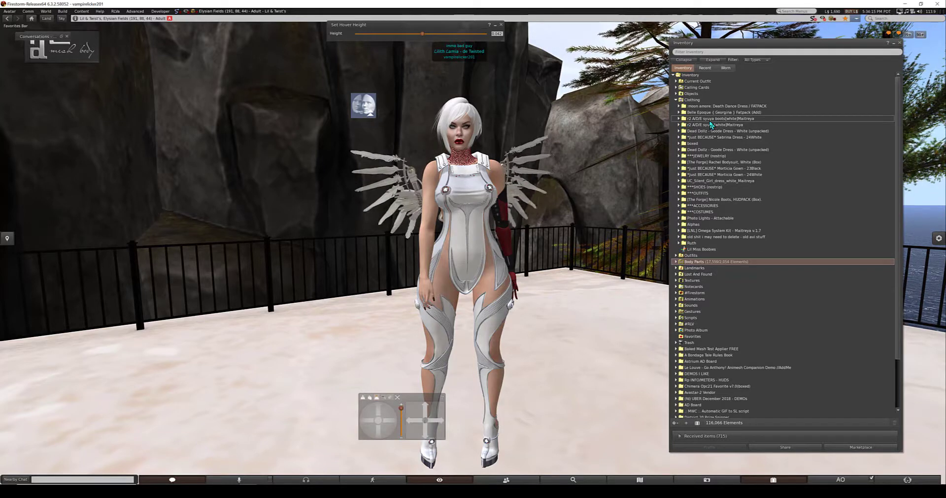
click(679, 119)
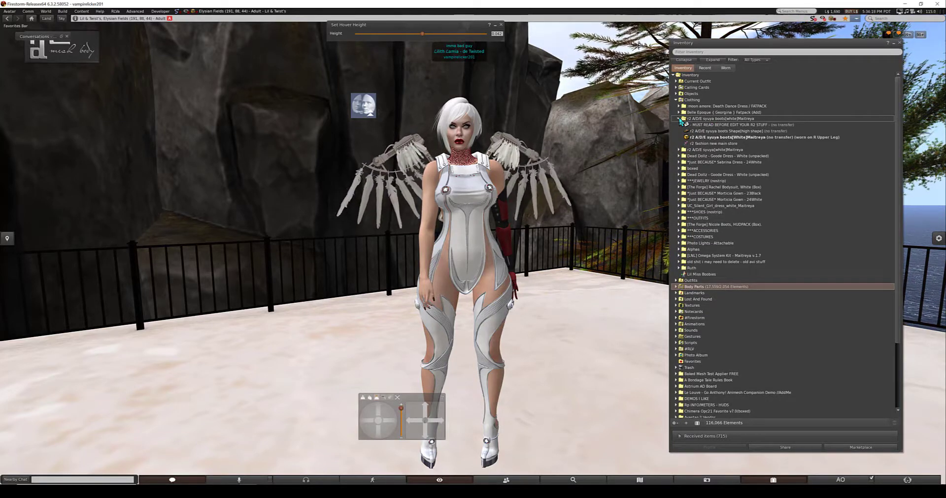
click(678, 118)
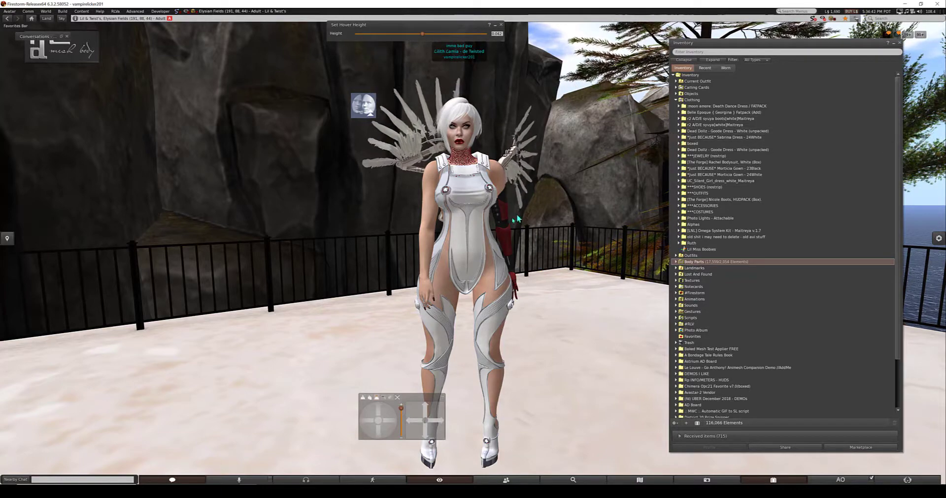
Step: Examine the avatar's face, red neck covering and the upper part of the white bodysuit at close range
mouse_move(475, 245)
alt+mouse_down()
mouse_move(379, 254)
mouse_move(635, 250)
mouse_move(466, 231)
mouse_move(474, 250)
alt+mouse_up()
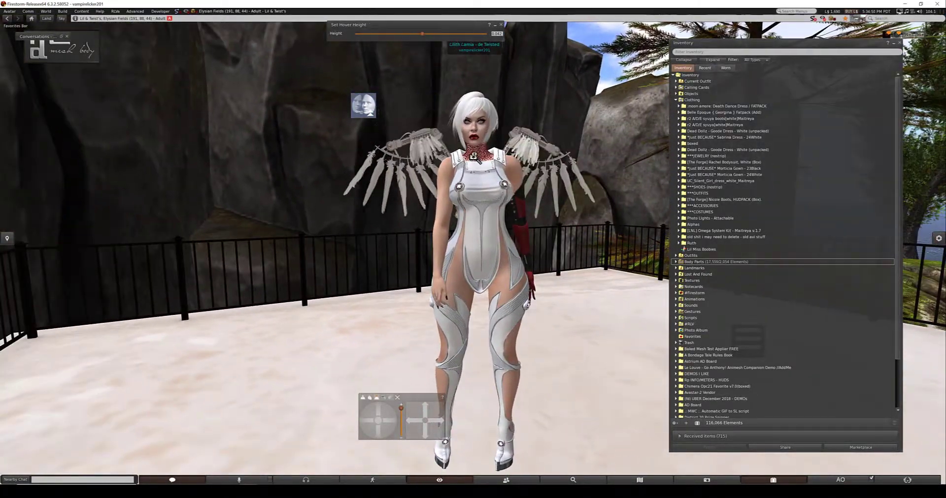
alt+drag(474, 156, 474, 74)
alt+drag(495, 310, 493, 296)
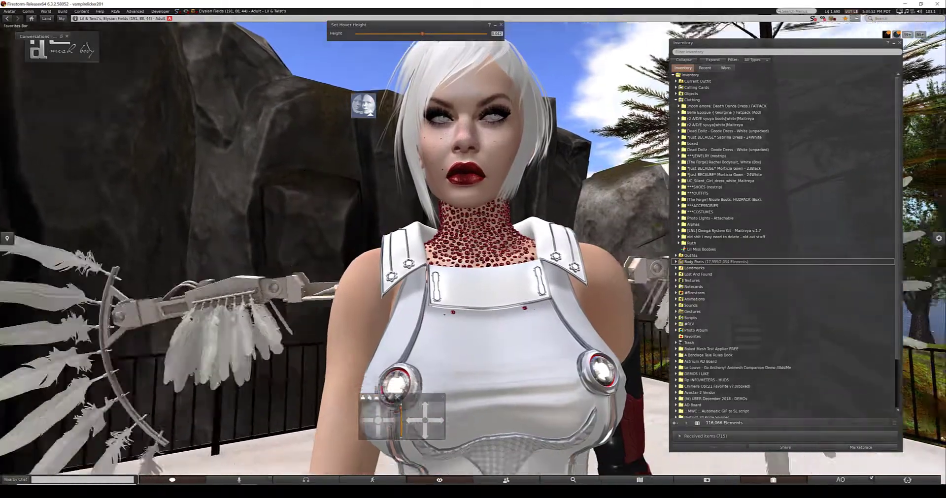
scroll(471, 216, down, 4)
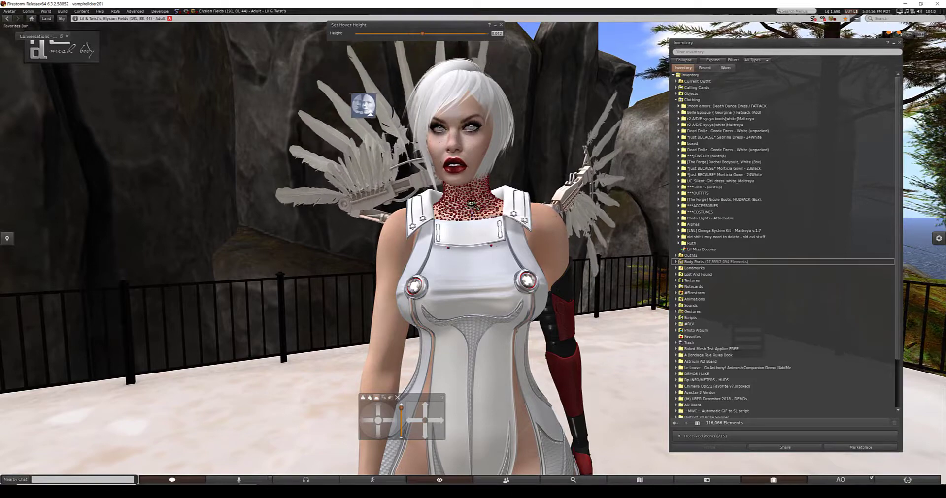
scroll(471, 204, up, 5)
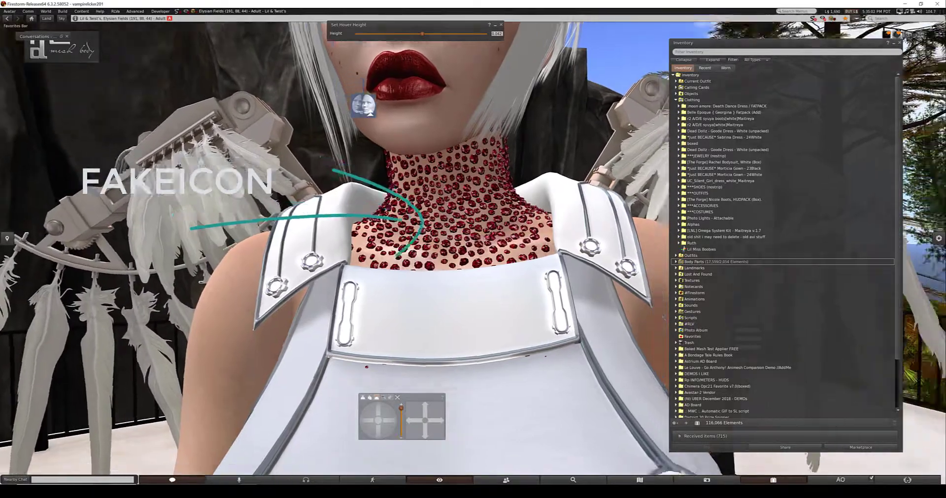
scroll(474, 250, down, 5)
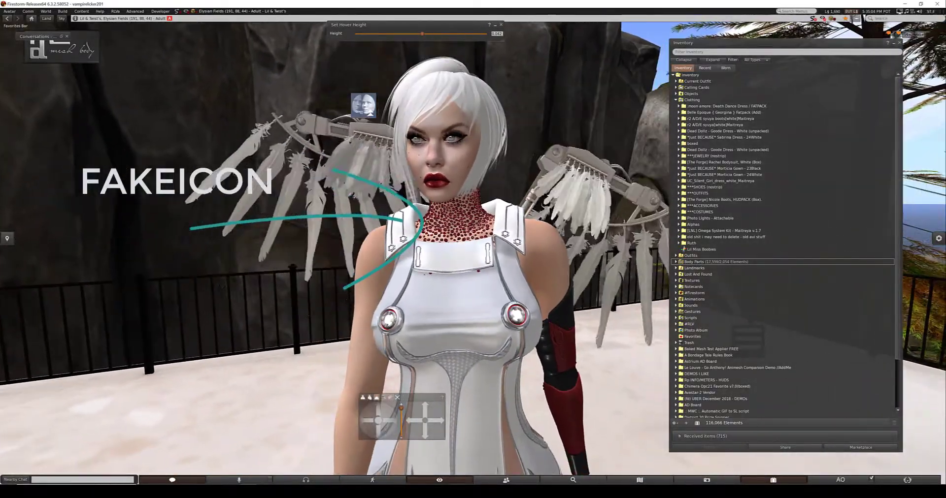
scroll(472, 251, up, 4)
scroll(473, 251, down, 2)
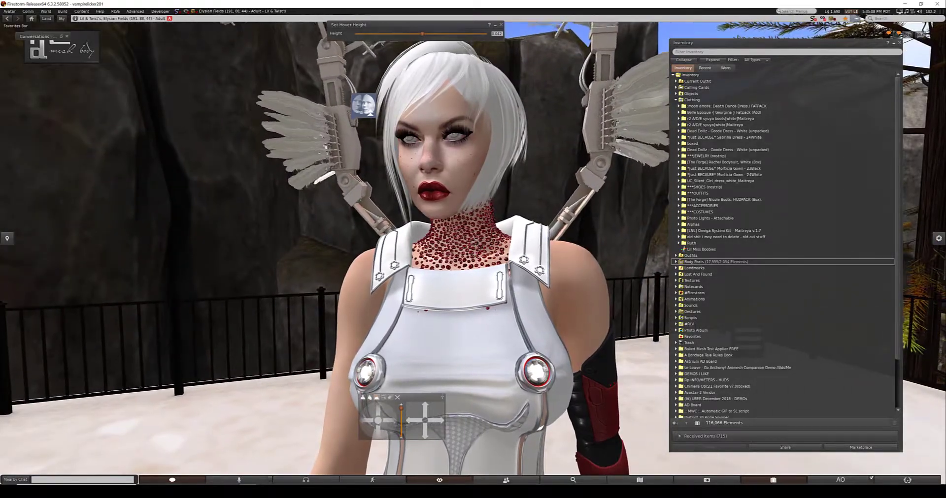
scroll(473, 251, down, 5)
key(Escape)
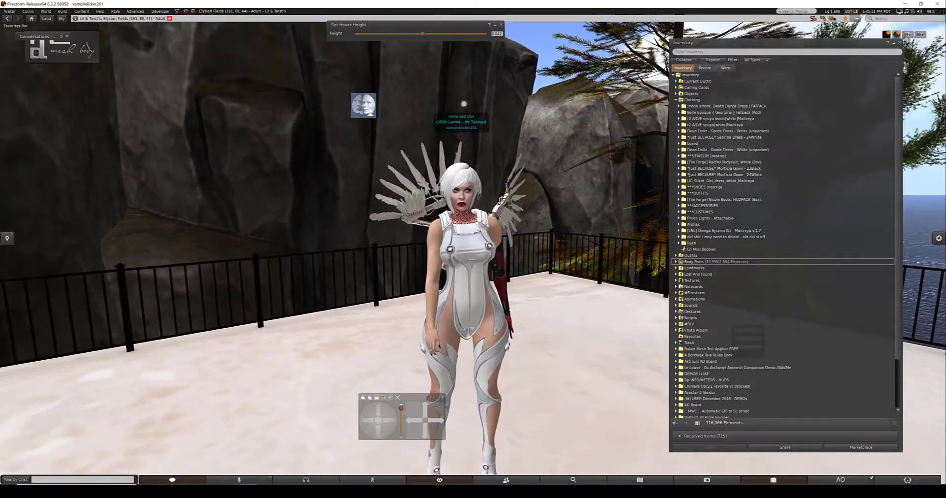
scroll(472, 250, up, 5)
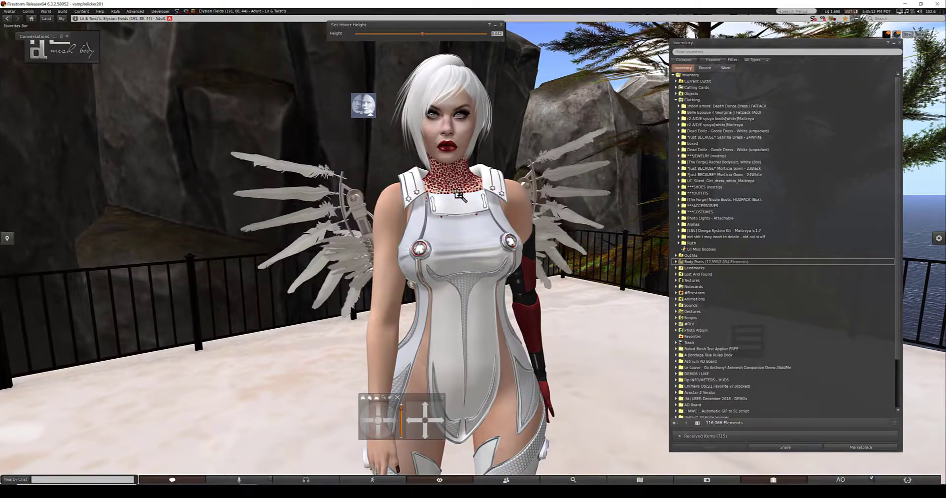
scroll(458, 195, up, 3)
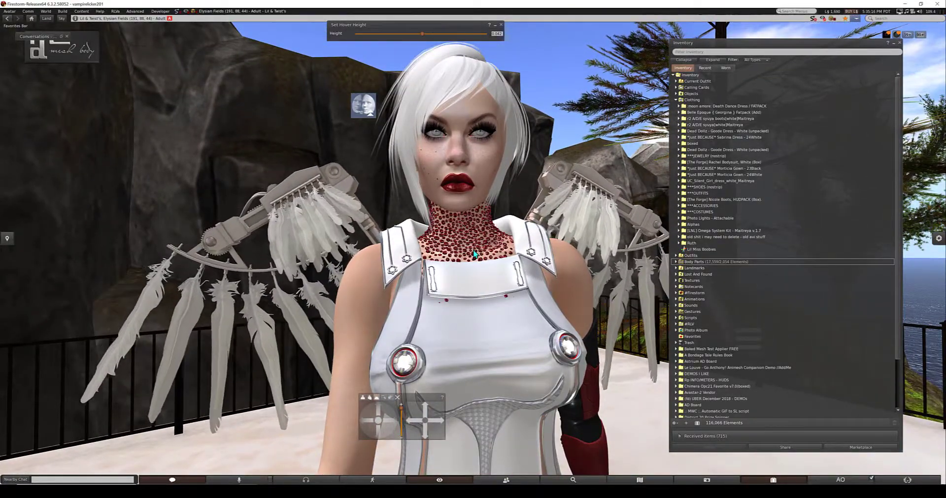
drag(475, 249, 471, 222)
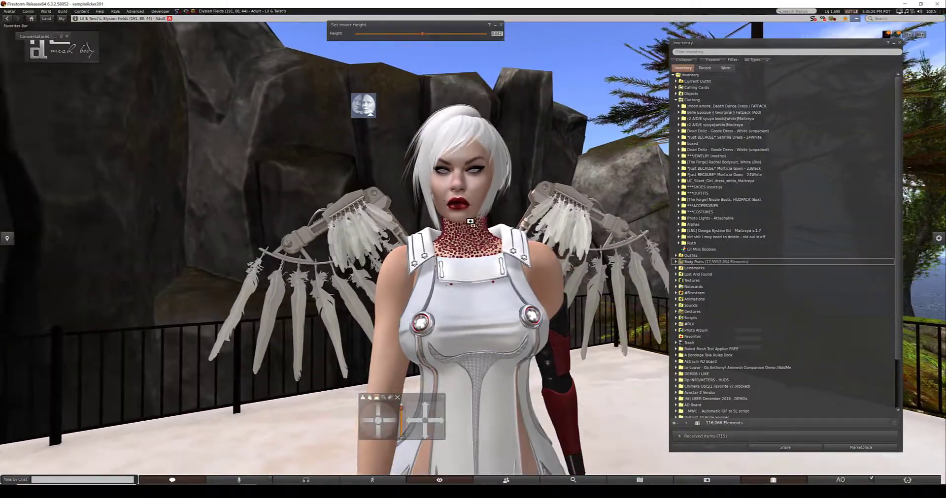
Step: Examine the avatar's upper body and wings from the front, side and back, including the skeletal spine piece
drag(496, 251, 453, 315)
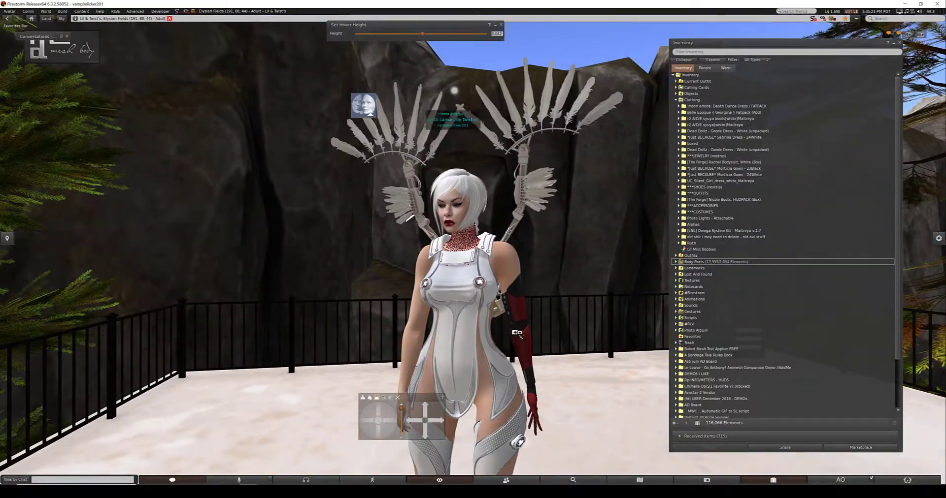
drag(513, 335, 510, 305)
mouse_move(473, 250)
mouse_down()
mouse_move(465, 221)
mouse_move(446, 233)
mouse_move(455, 301)
mouse_move(466, 296)
mouse_move(375, 241)
mouse_move(458, 271)
mouse_move(473, 264)
mouse_move(473, 252)
mouse_up()
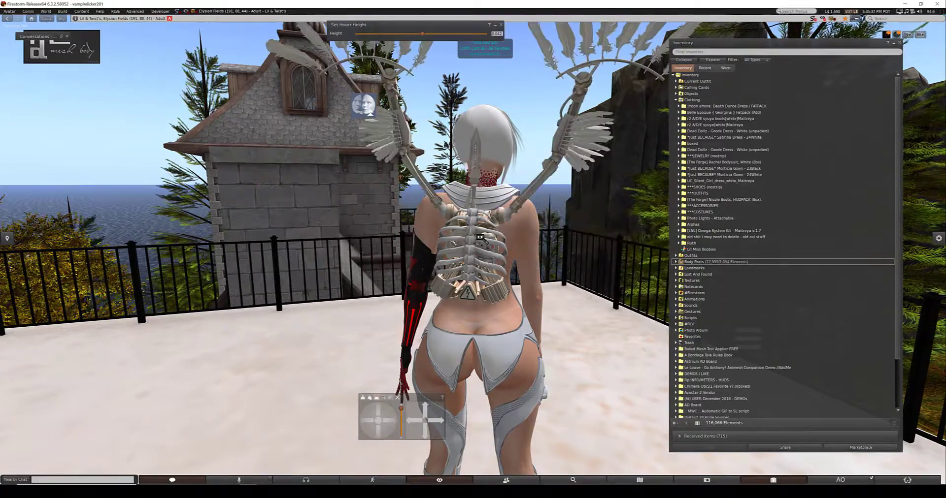
drag(480, 239, 118, 217)
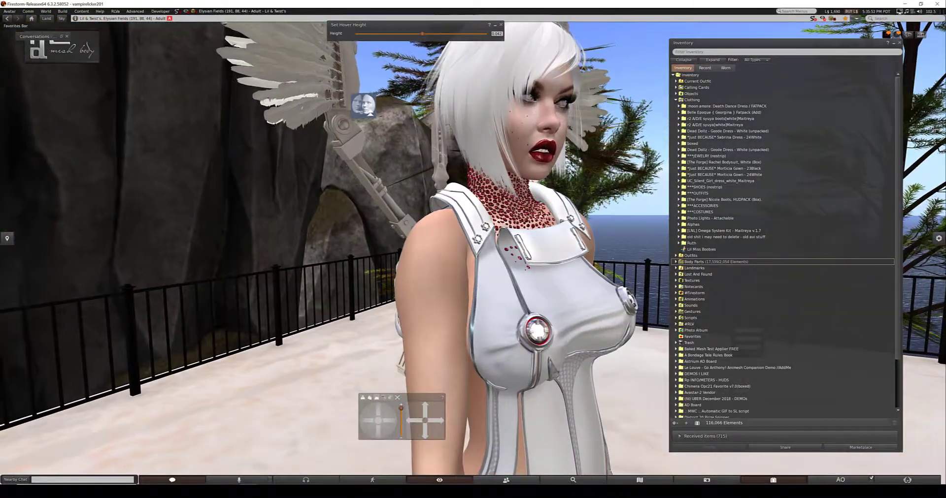
drag(493, 241, 394, 227)
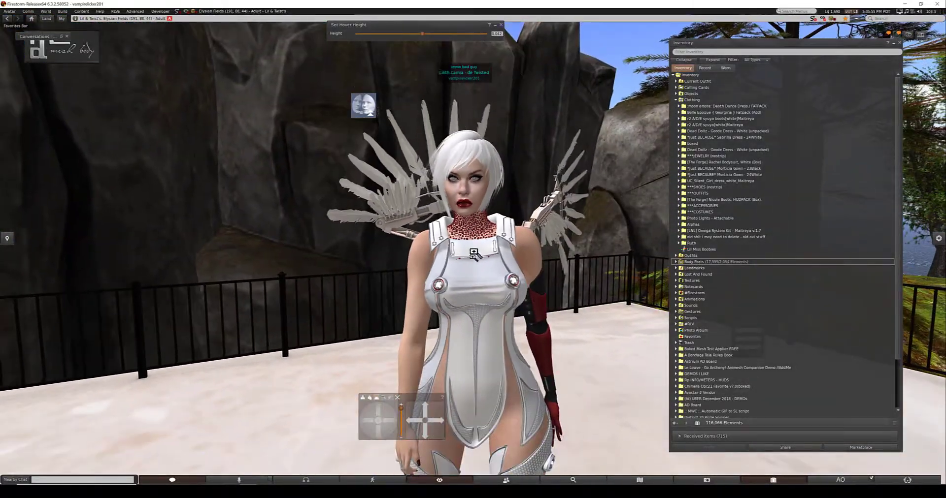
drag(463, 197, 557, 221)
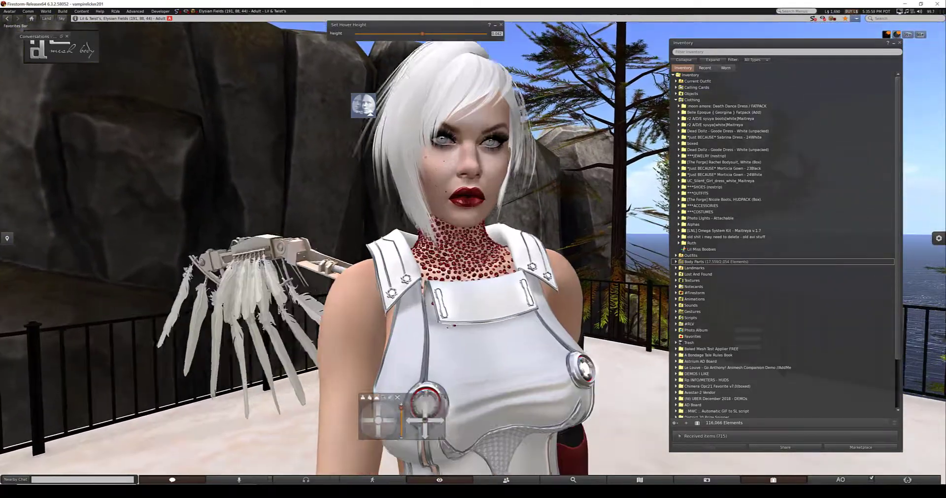
drag(467, 242, 389, 229)
drag(458, 237, 370, 234)
drag(458, 236, 547, 231)
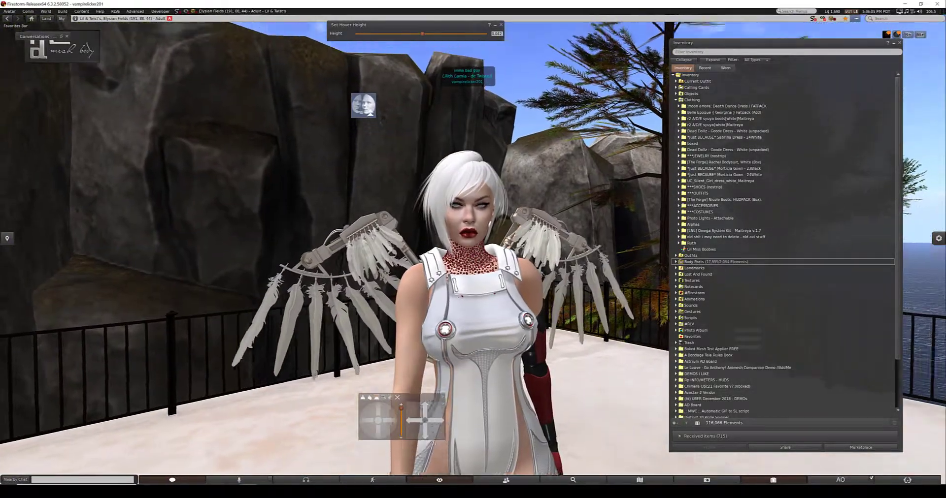
drag(458, 237, 561, 222)
drag(458, 237, 330, 236)
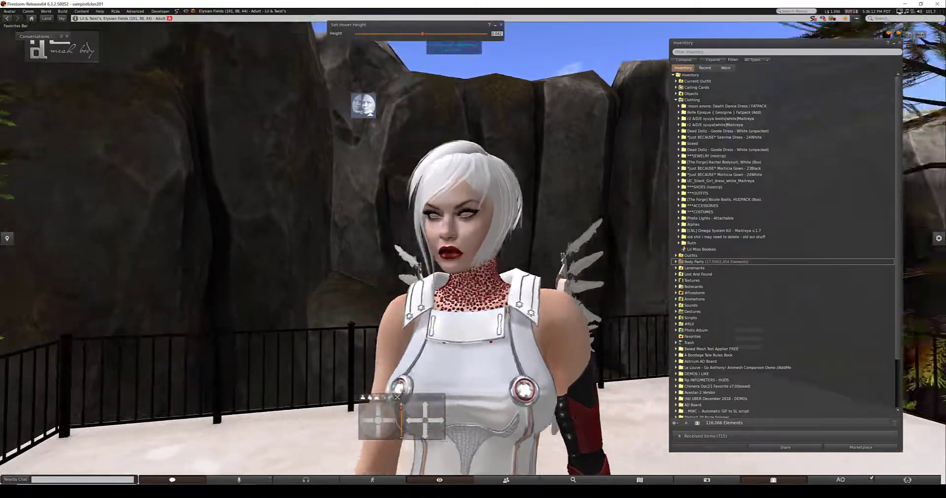
drag(458, 237, 503, 216)
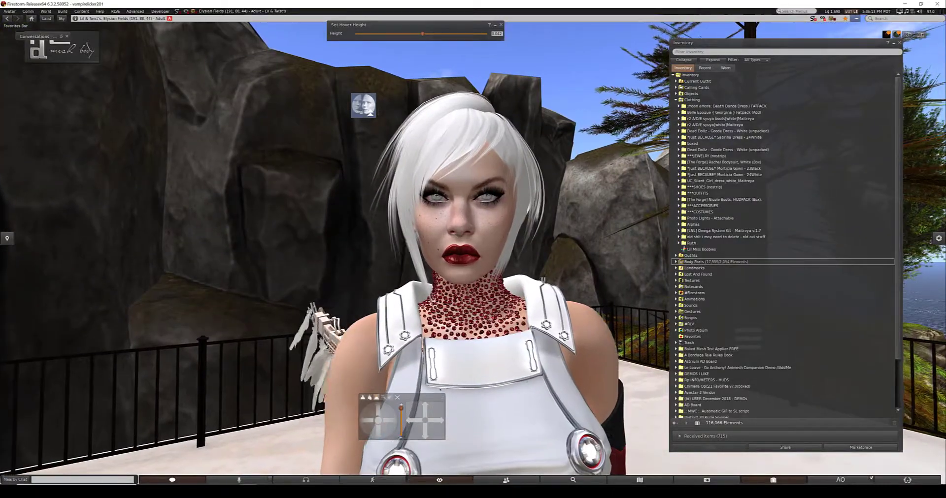
Step: Examine the full white outfit, boots, wings and red arm from several angles, then return to the default view
drag(295, 237, 281, 305)
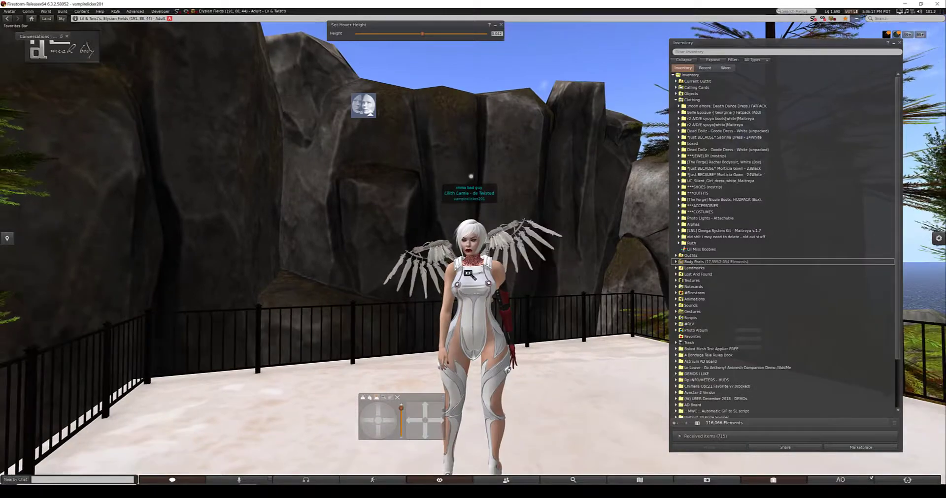
drag(468, 295, 433, 227)
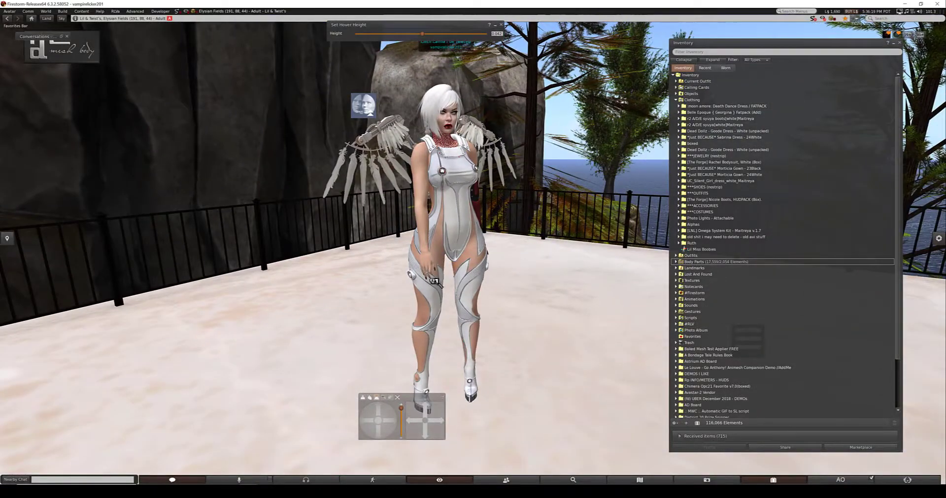
drag(428, 268, 473, 249)
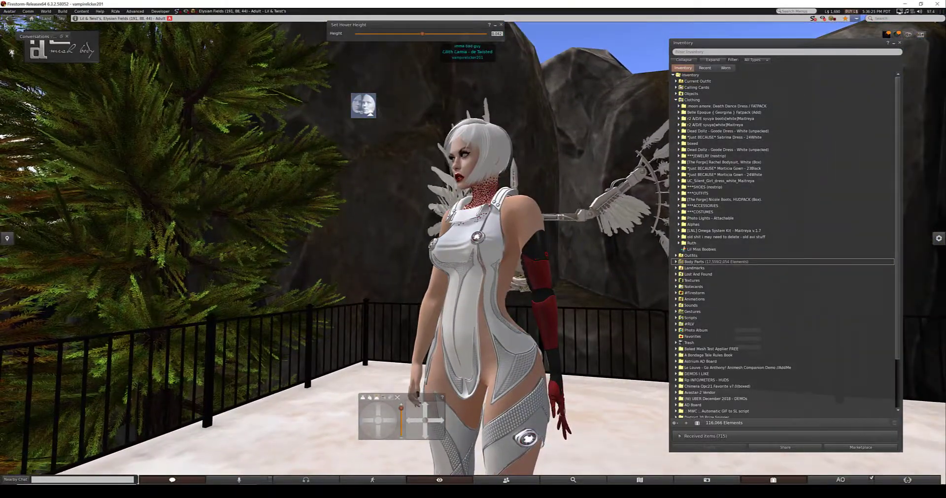
drag(479, 283, 645, 298)
drag(443, 249, 436, 249)
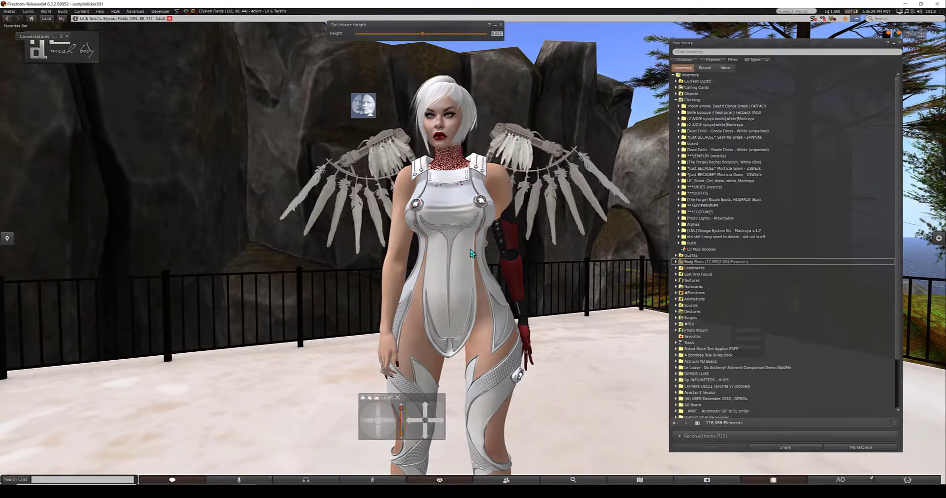
drag(473, 250, 394, 249)
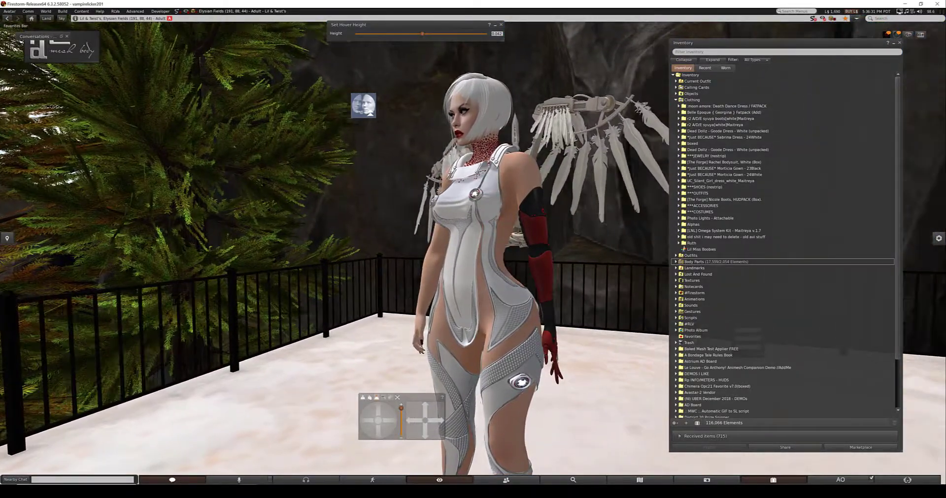
key(Escape)
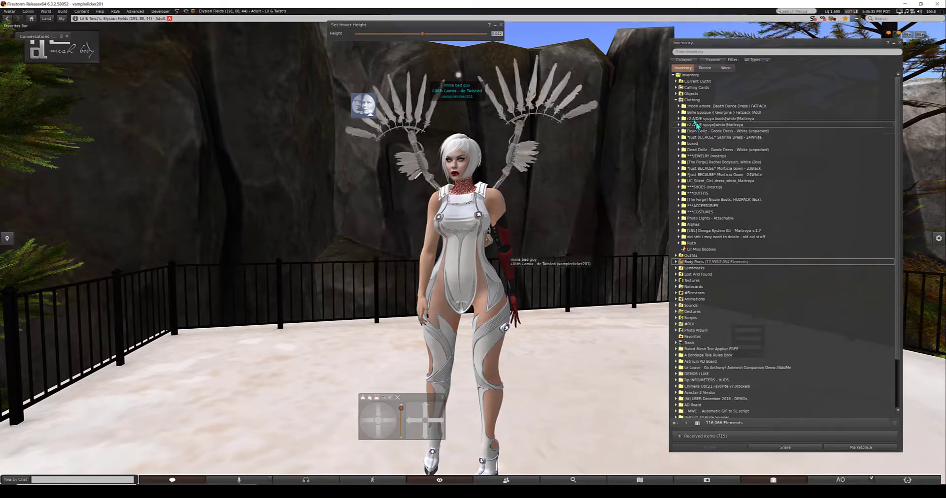
Step: Open the [omnis] BlackWidow Maitreya folder among the cyborg items in Body Parts and inspect the avatar's red left hand up close
click(675, 100)
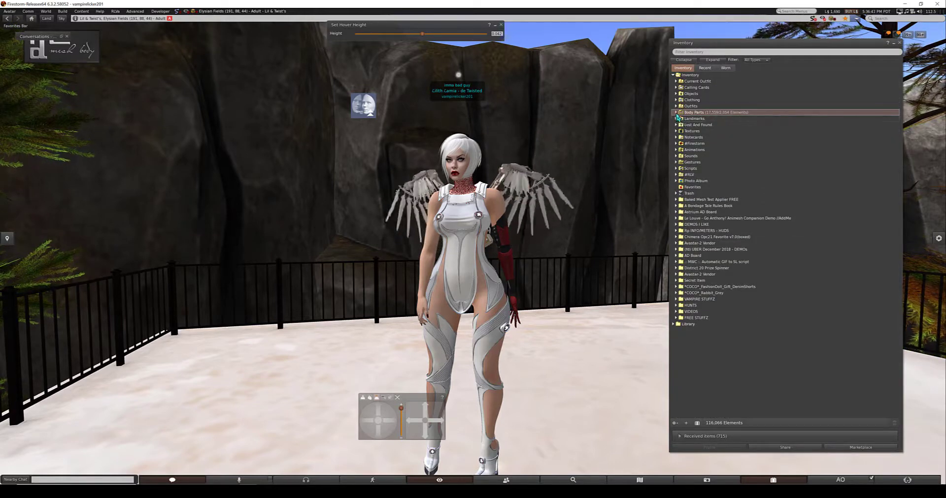
click(676, 113)
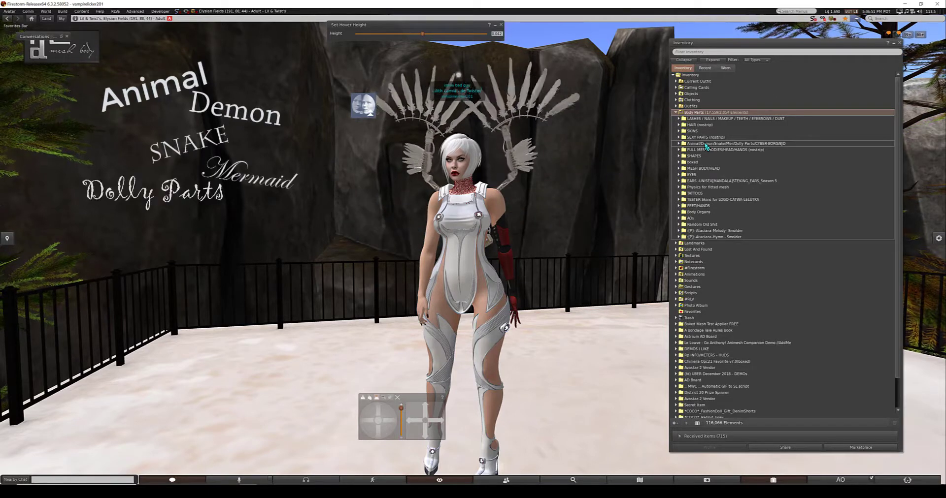
click(679, 144)
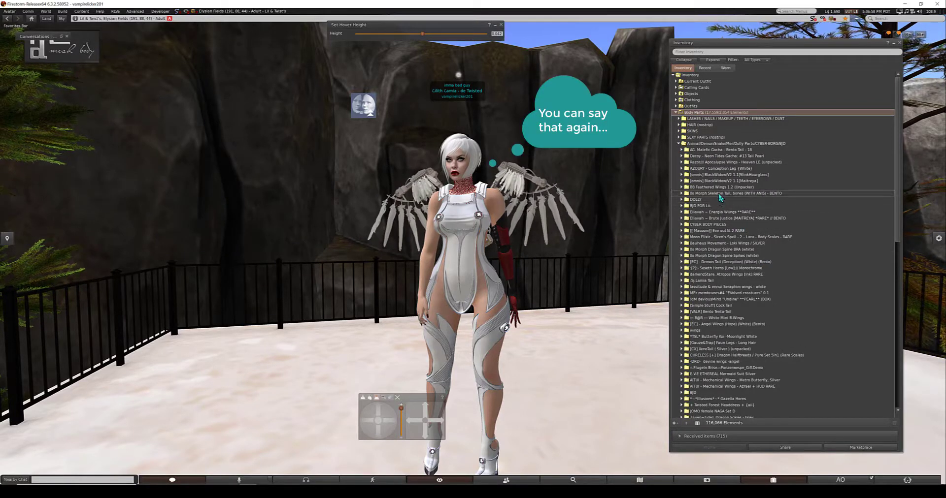
click(683, 182)
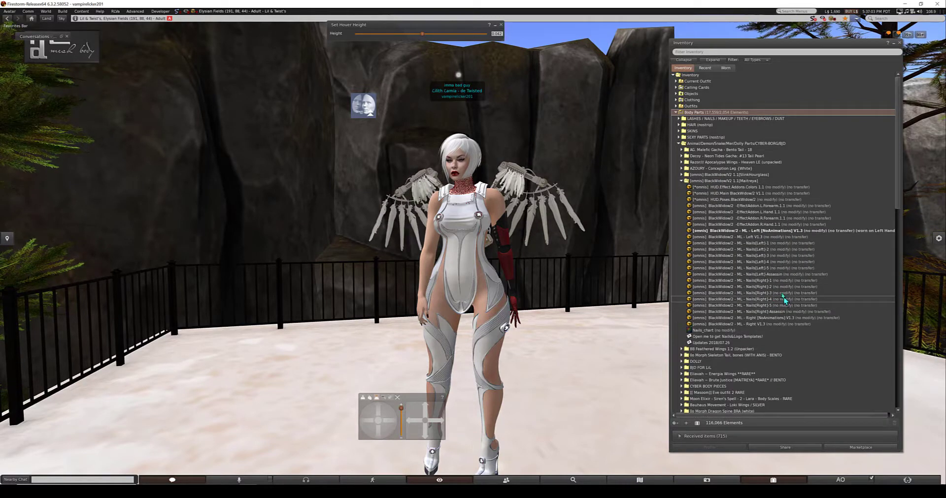
alt+click(516, 308)
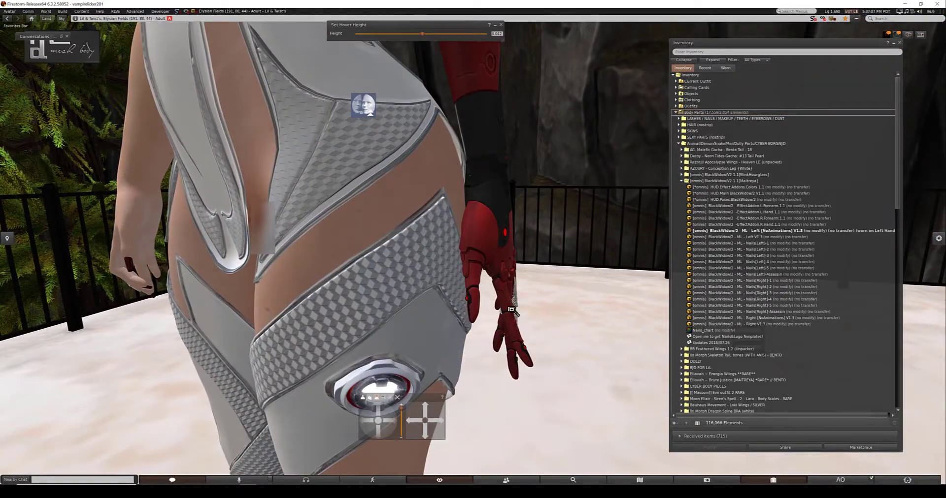
Step: Try the BlackWidow ML Nails[Left]-5 attachment on the avatar's red left hand and detach it again
drag(511, 309, 474, 251)
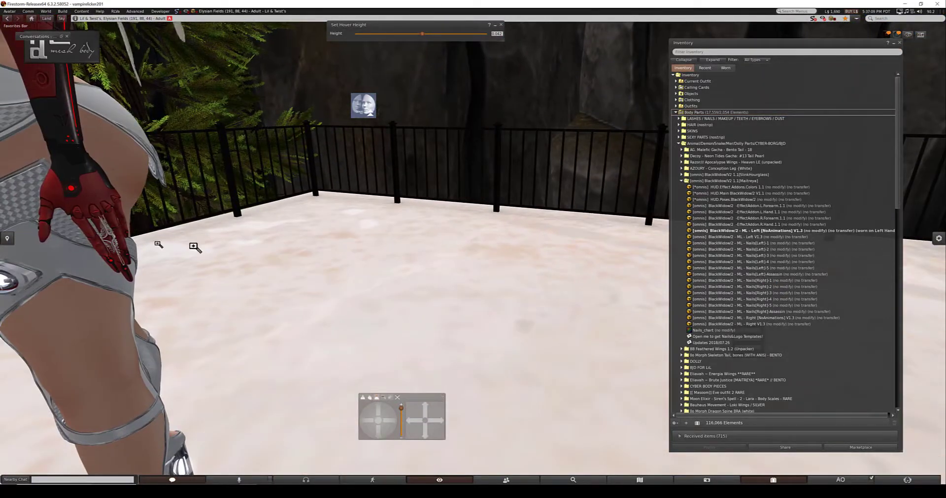
alt+click(115, 223)
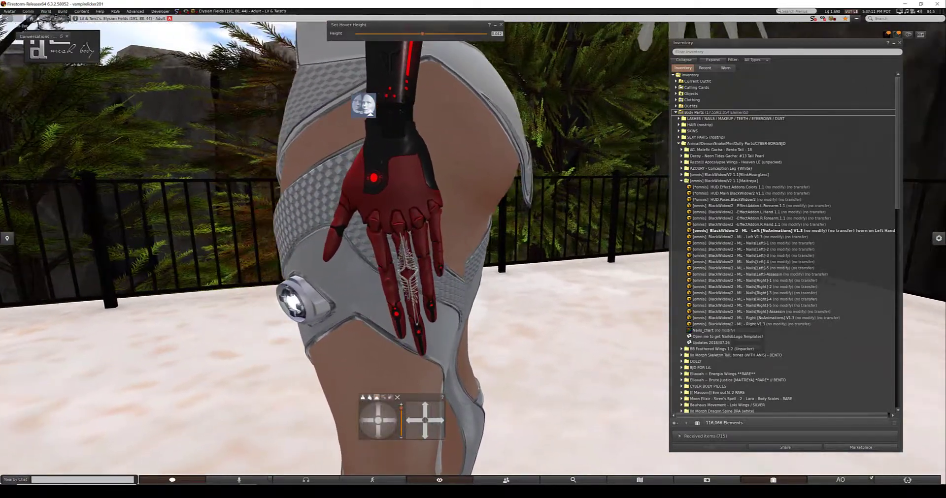
drag(459, 249, 473, 250)
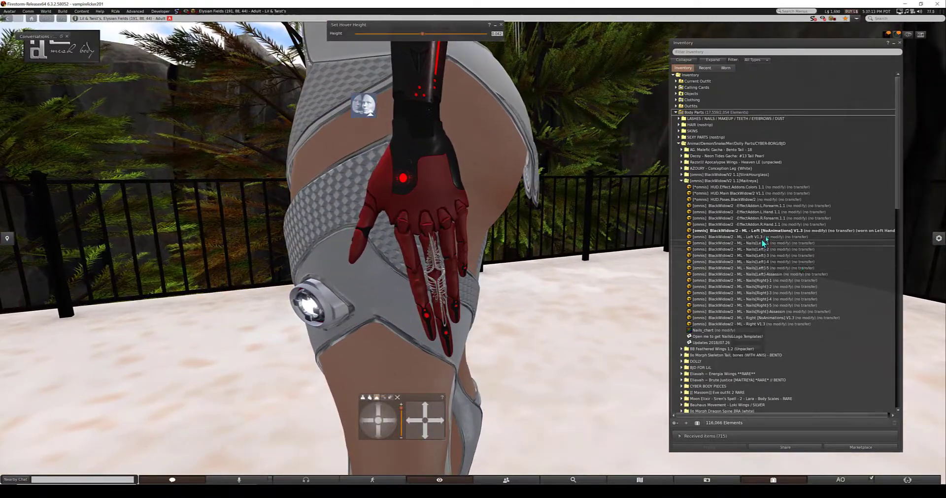
right_click(765, 270)
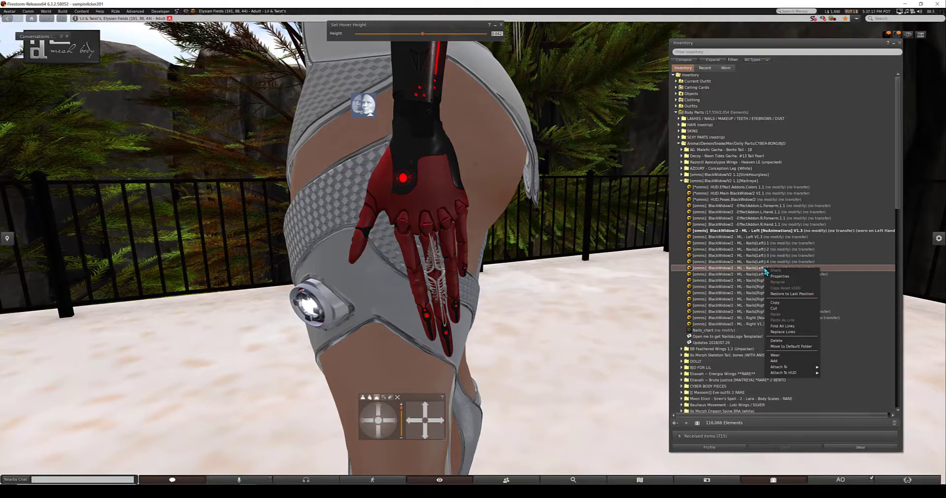
click(781, 362)
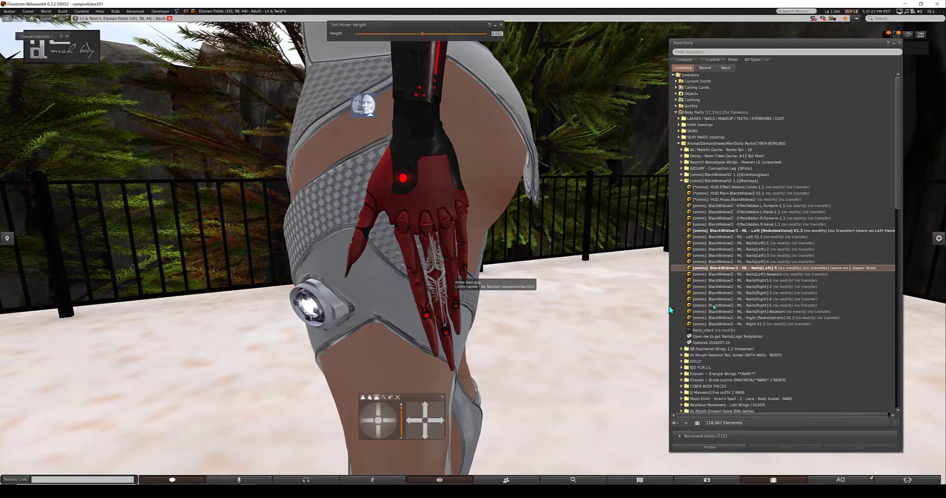
right_click(769, 272)
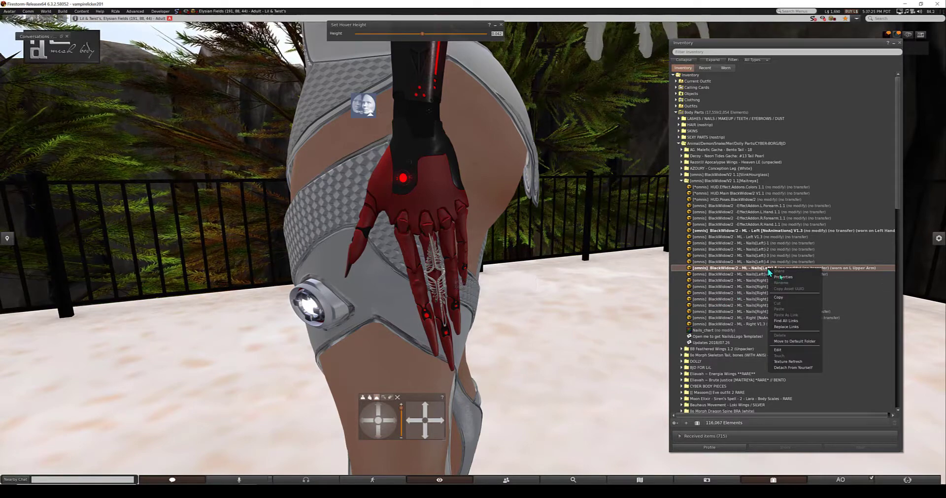
click(792, 368)
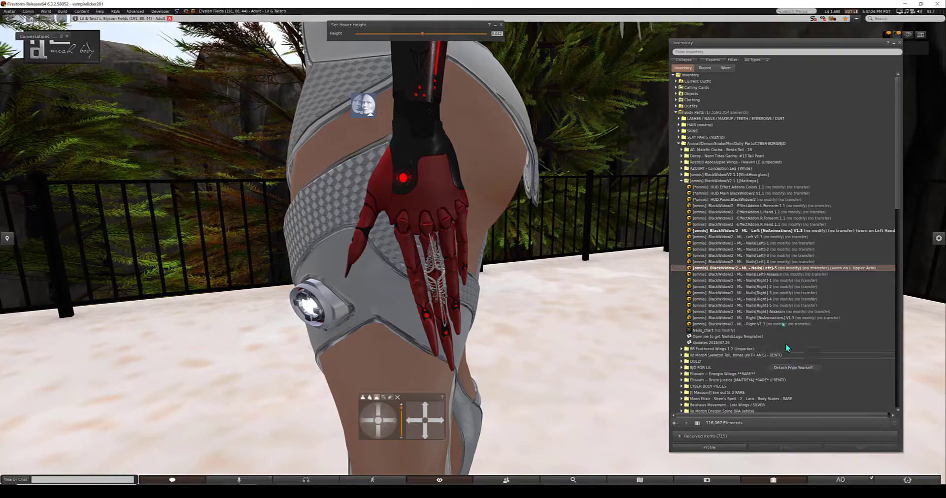
Step: Add the BlackWidow ML Nails[Left]-Assassin attachment to the avatar's red left hand
click(769, 274)
right_click(769, 276)
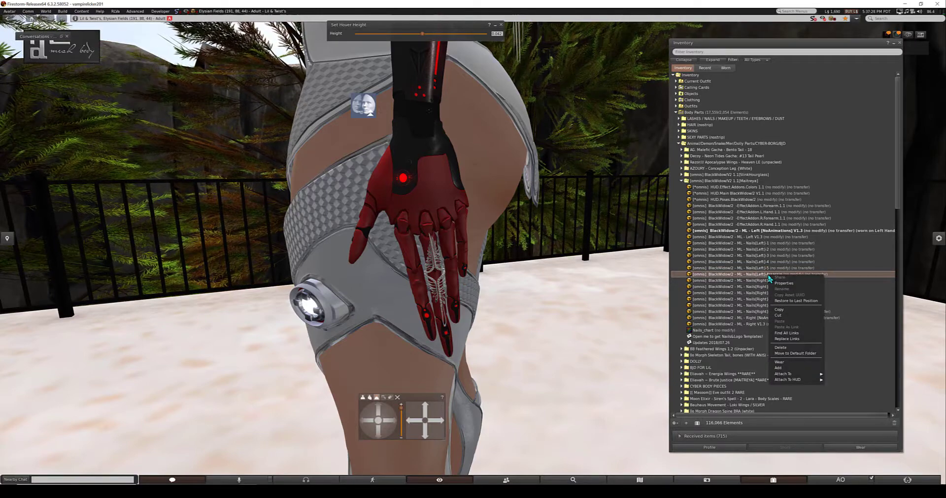
click(788, 368)
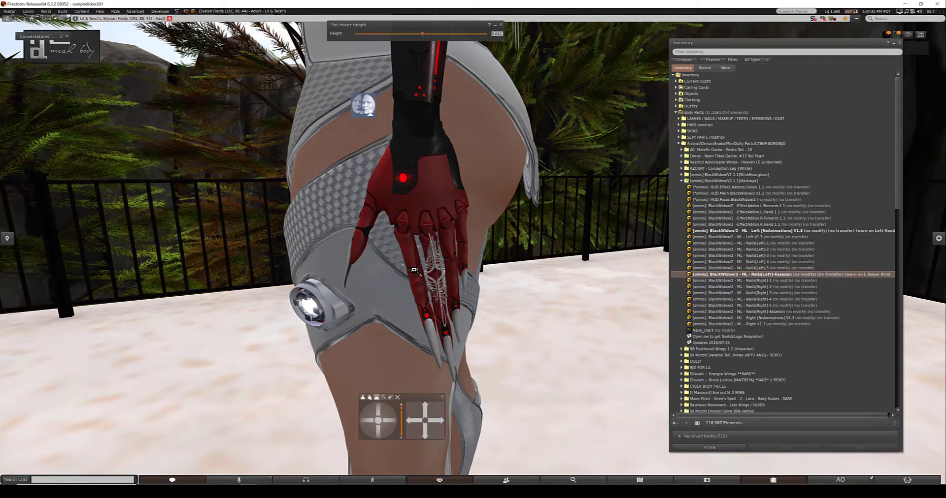
Step: Examine the avatar with the claw nails from the side and back, including the wings and skeletal spine
drag(409, 245, 409, 212)
drag(439, 257, 476, 301)
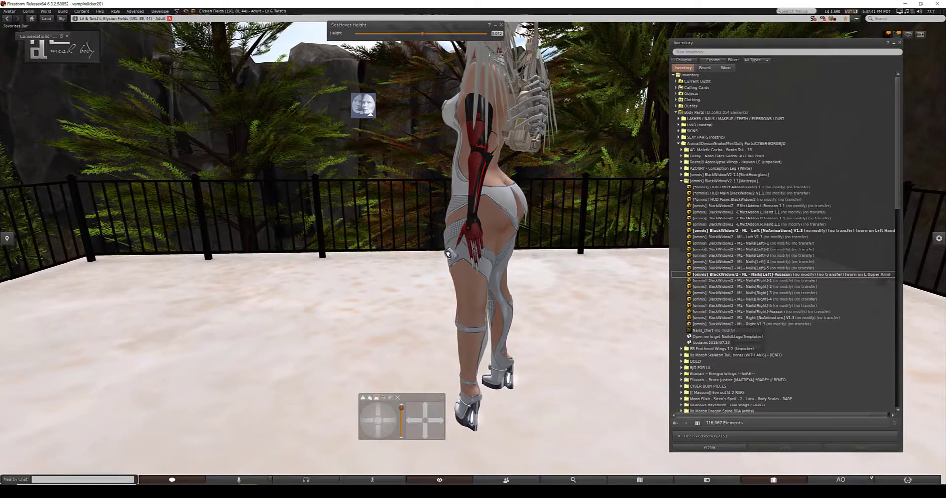
drag(448, 254, 488, 246)
drag(515, 187, 495, 325)
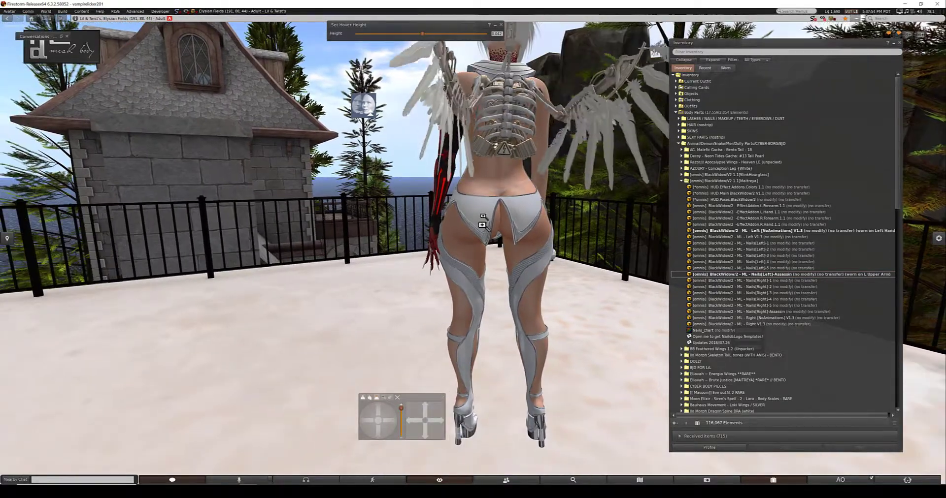
drag(482, 224, 471, 256)
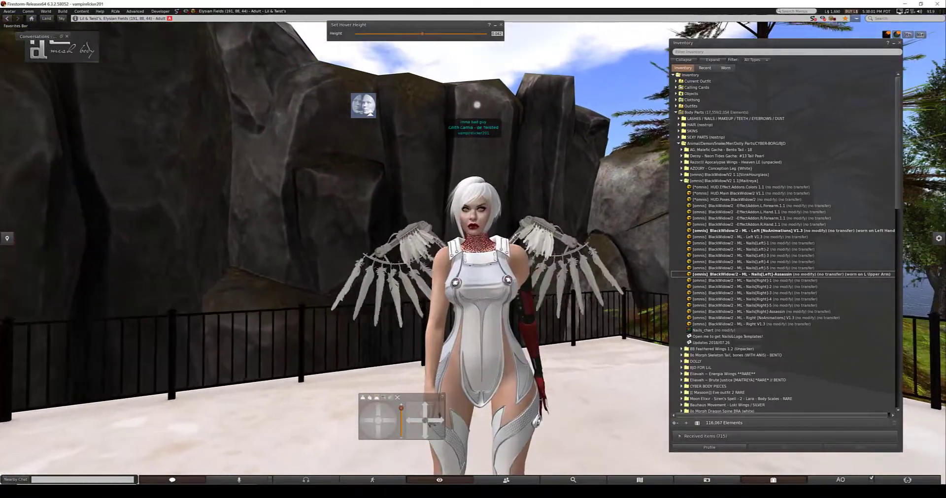
Step: Examine the avatar's face, red neck covering and white hair at close range, plus the whole look from the front
drag(477, 104, 477, 51)
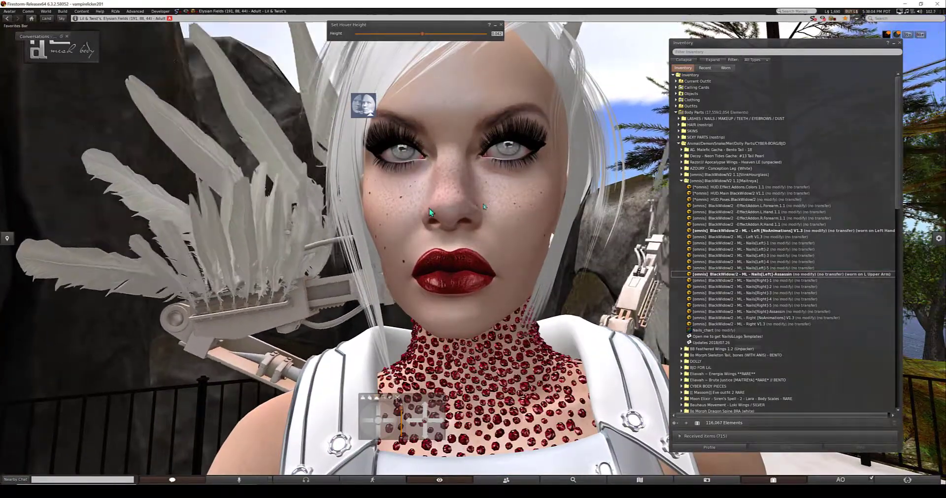
mouse_move(429, 209)
mouse_down()
mouse_move(429, 271)
mouse_move(429, 222)
mouse_up()
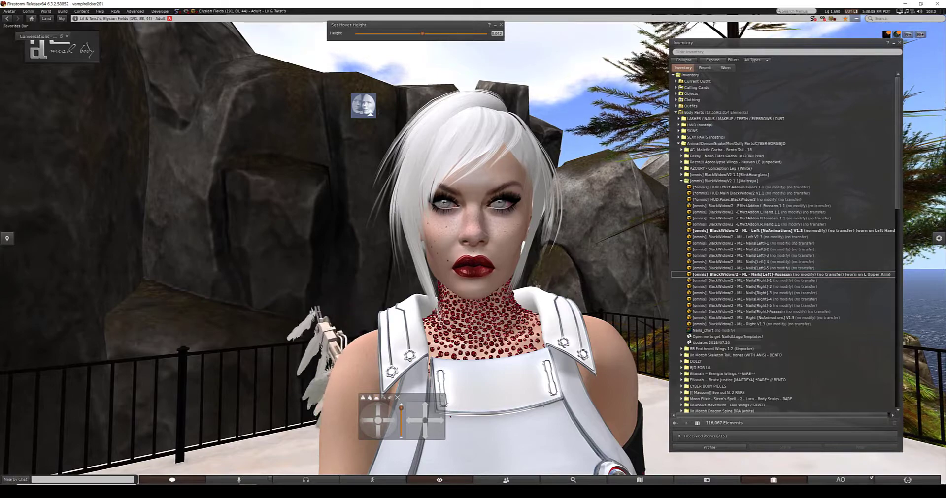
scroll(465, 238, up, 3)
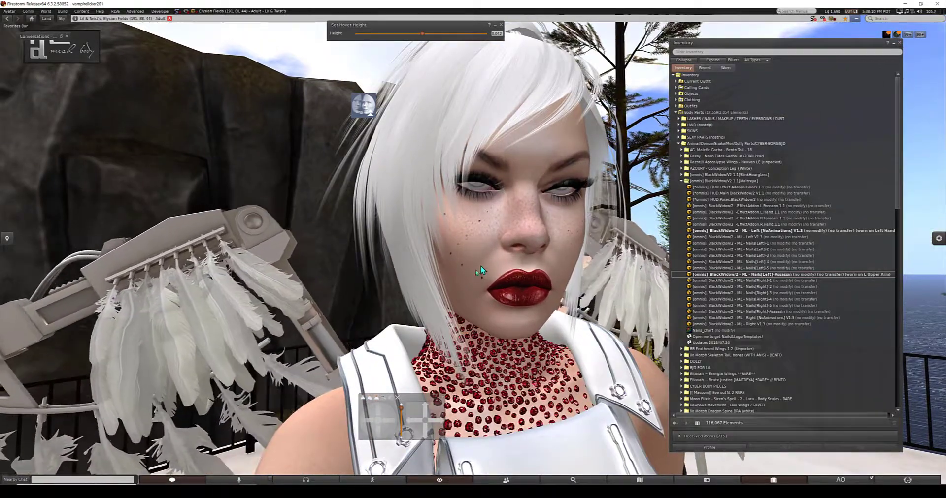
scroll(537, 239, down, 4)
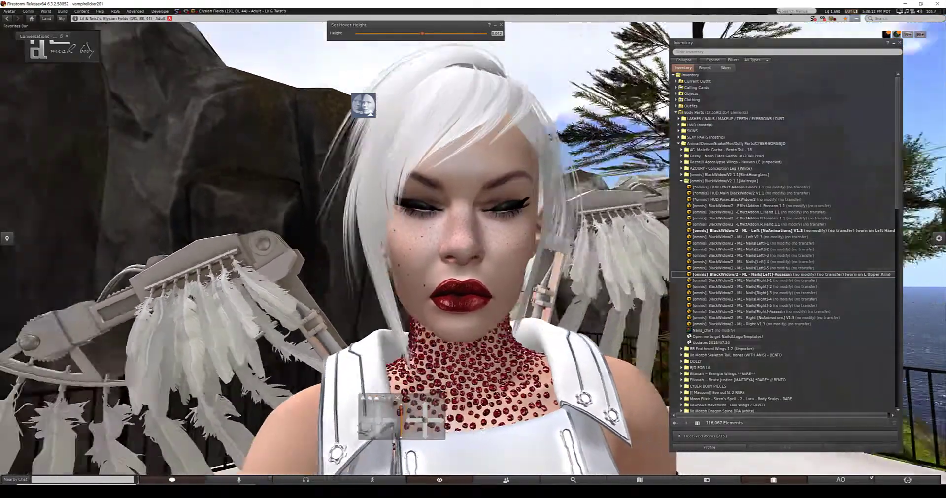
scroll(478, 317, down, 3)
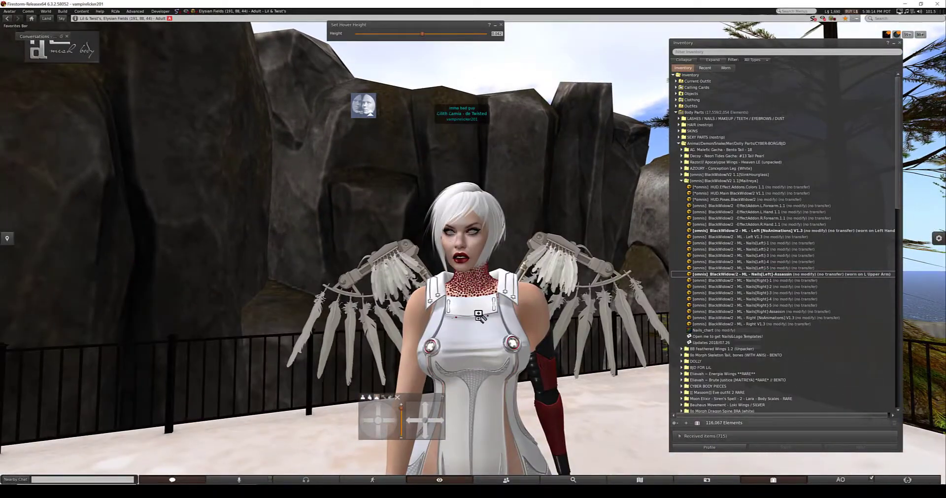
drag(485, 326, 690, 212)
drag(384, 260, 473, 282)
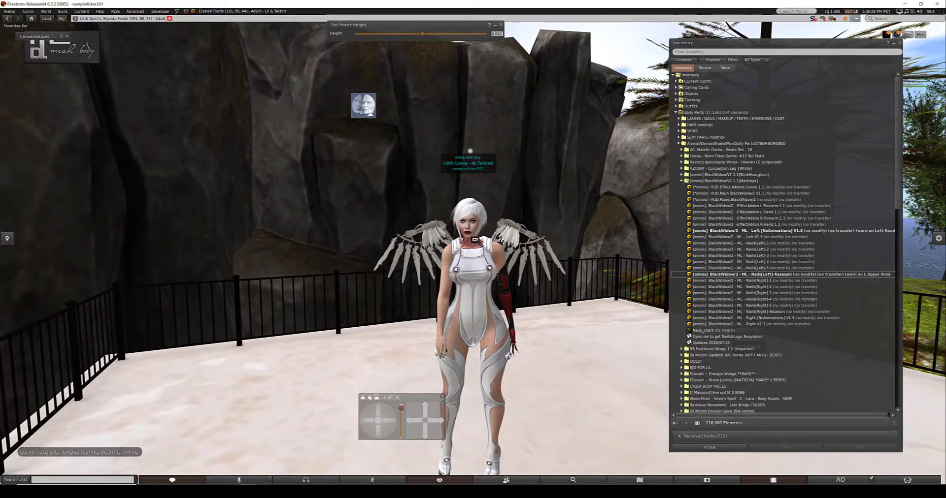
drag(475, 240, 470, 212)
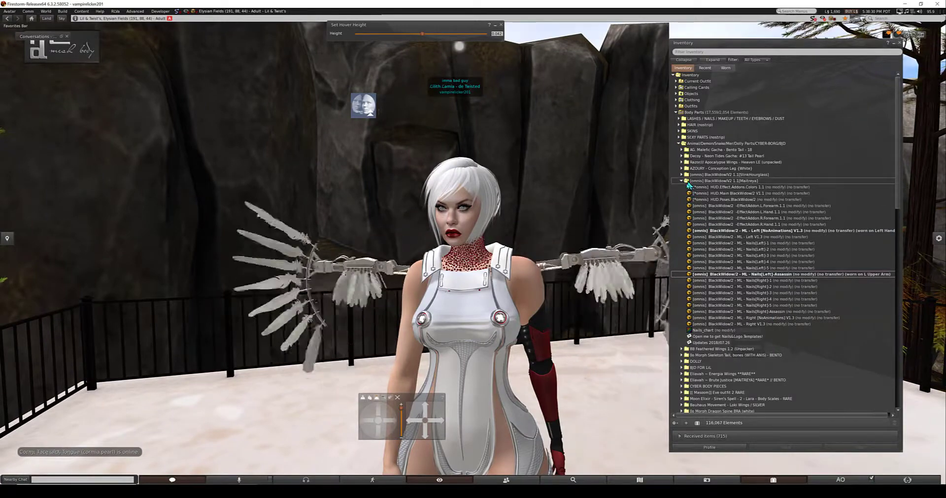
Step: Collapse the [omnis] BlackWidow Maitreya folder and look through the other cyborg, wing and tail folders in Body Parts
click(681, 181)
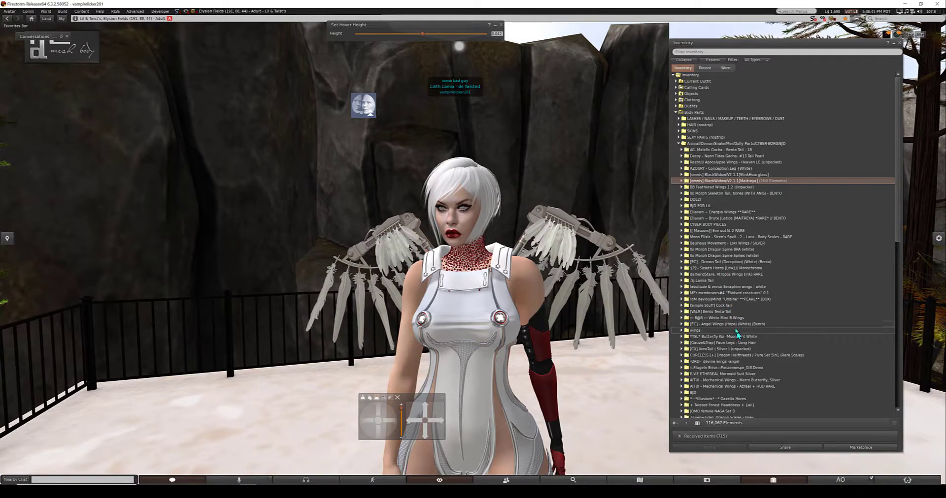
scroll(737, 334, down, 2)
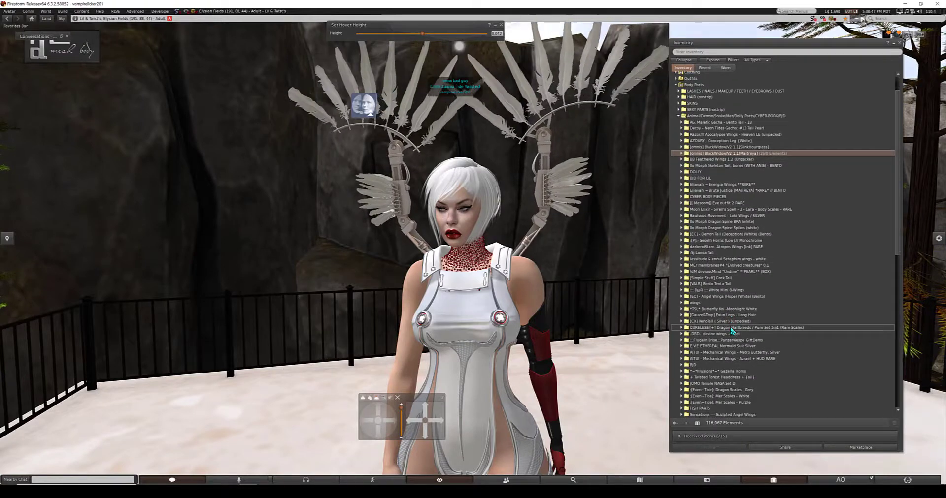
scroll(731, 330, down, 2)
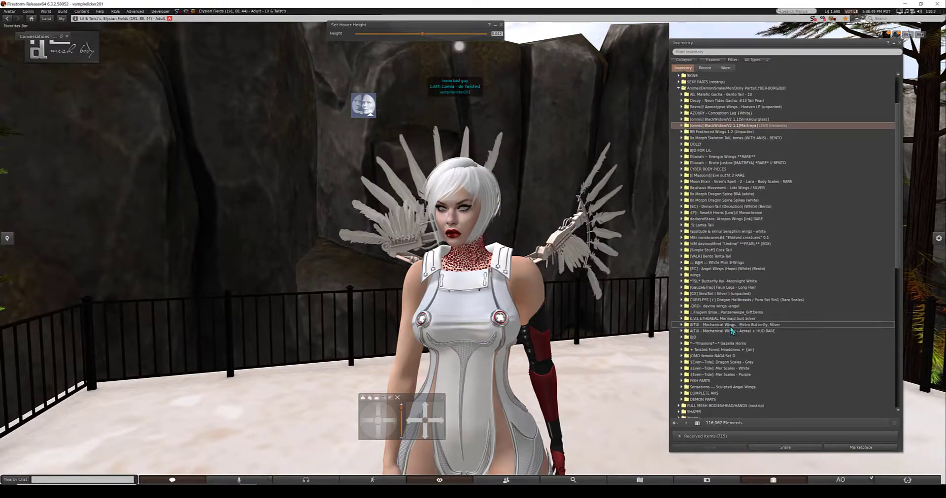
scroll(731, 332, down, 1)
scroll(732, 330, down, 2)
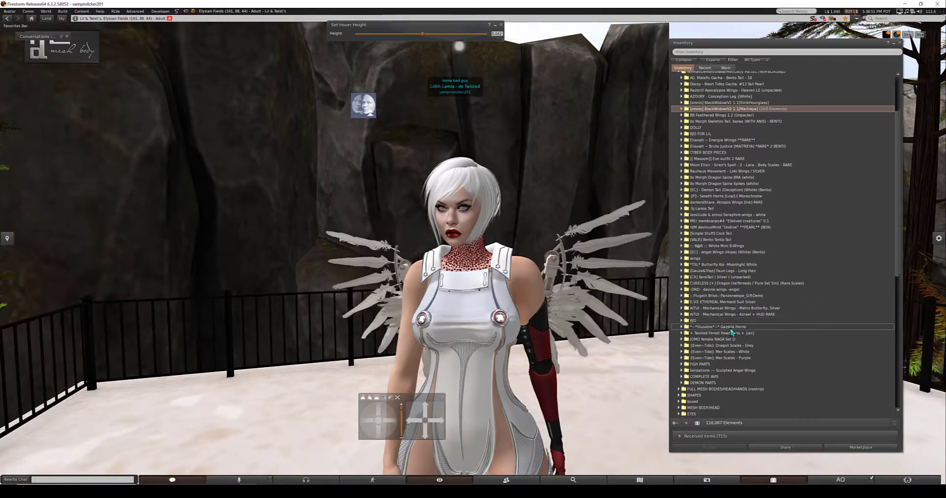
scroll(732, 332, down, 3)
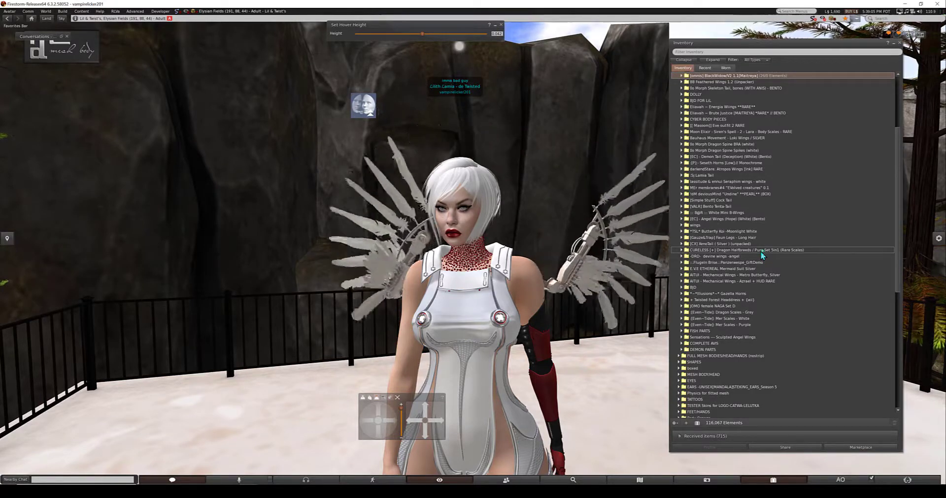
scroll(761, 238, up, 2)
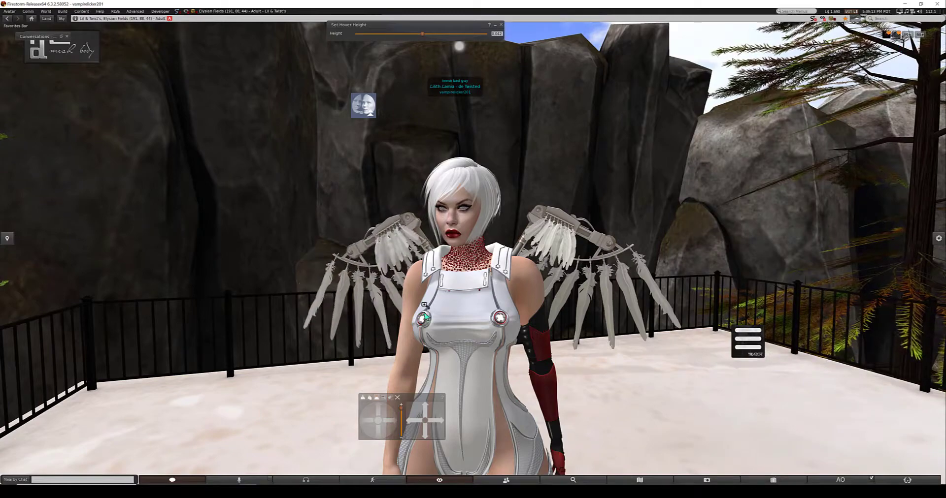
Step: Examine the avatar's neck covering, white bodice and red arm up close from several angles with the inventory closed
scroll(469, 272, down, 8)
drag(468, 272, 469, 225)
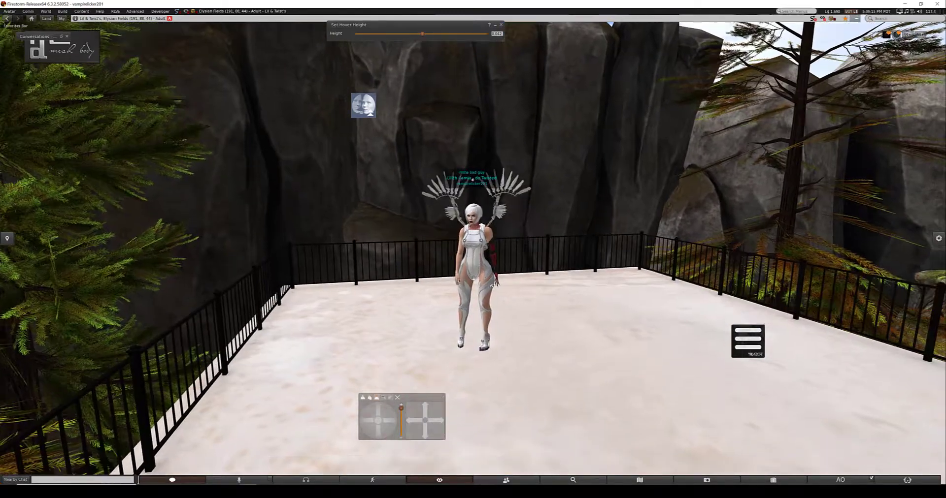
scroll(469, 225, up, 8)
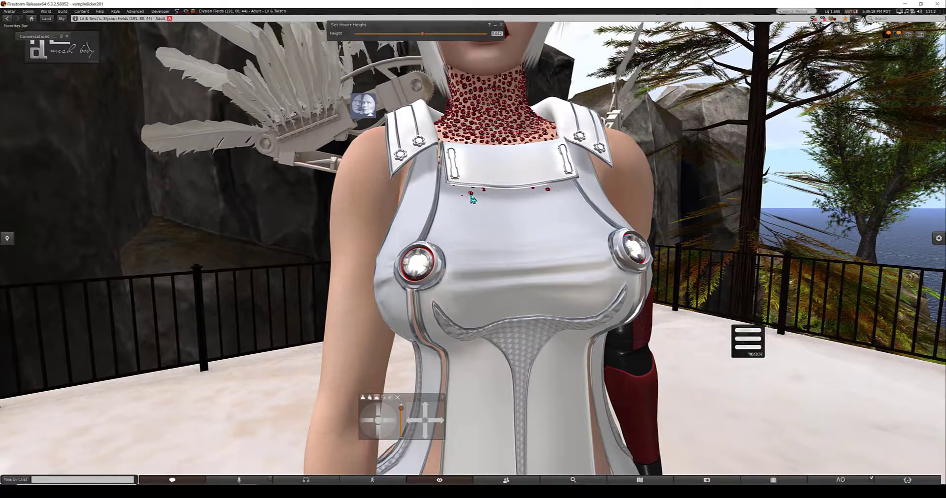
drag(486, 212, 392, 210)
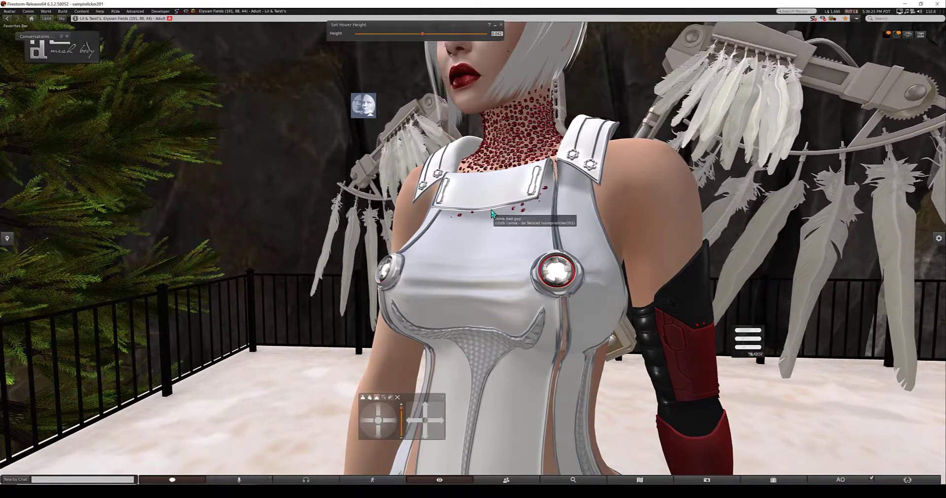
drag(491, 213, 477, 253)
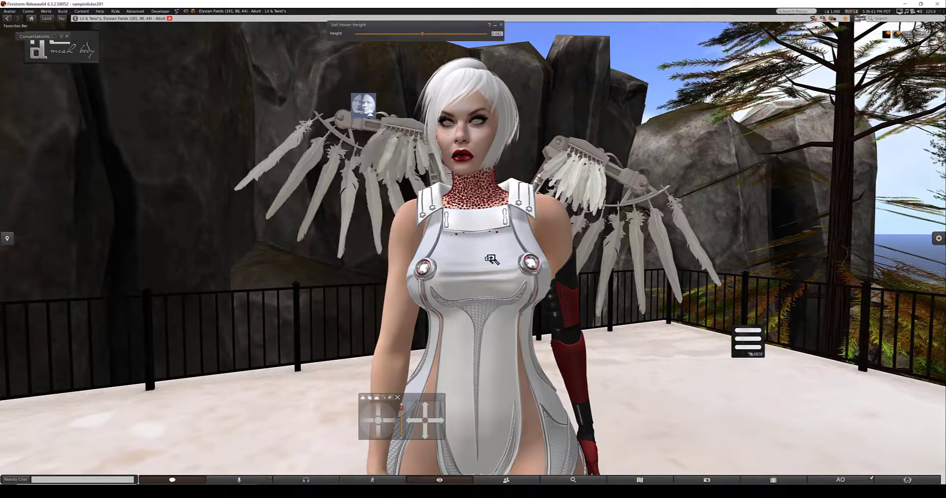
Step: Examine the finished white cyborg look from the front at varying distances and slight side angles
drag(491, 259, 305, 330)
drag(362, 298, 476, 227)
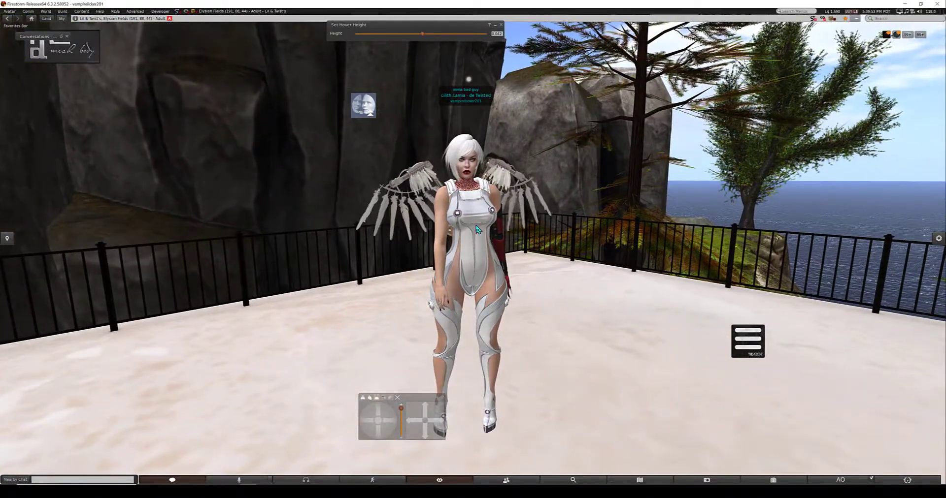
drag(473, 211, 474, 250)
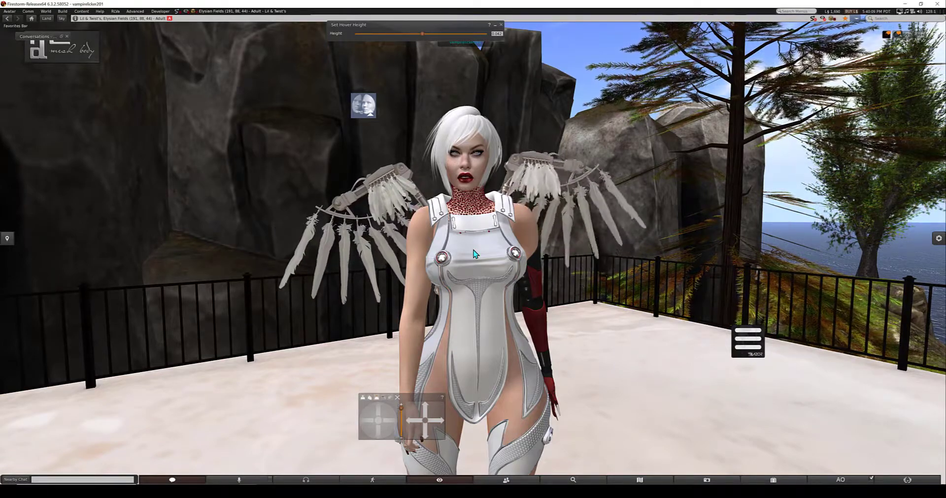
drag(504, 237, 474, 253)
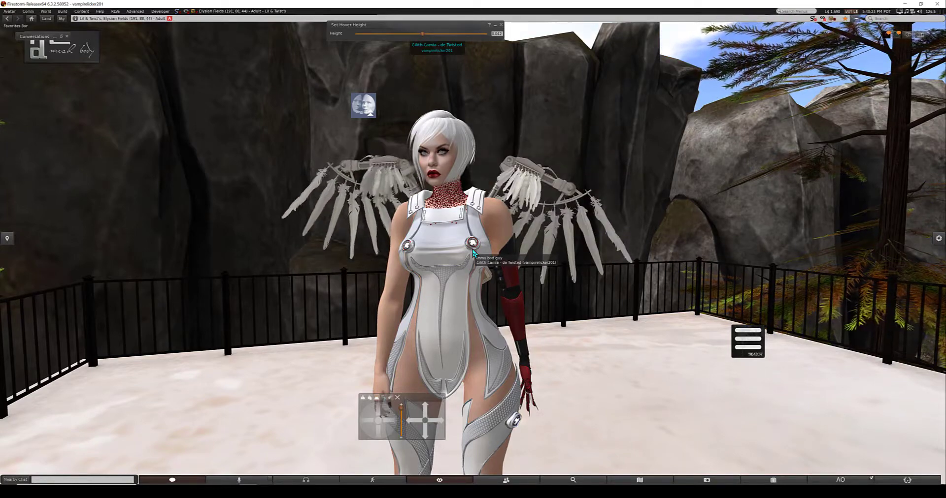
drag(453, 274, 498, 271)
drag(480, 228, 473, 250)
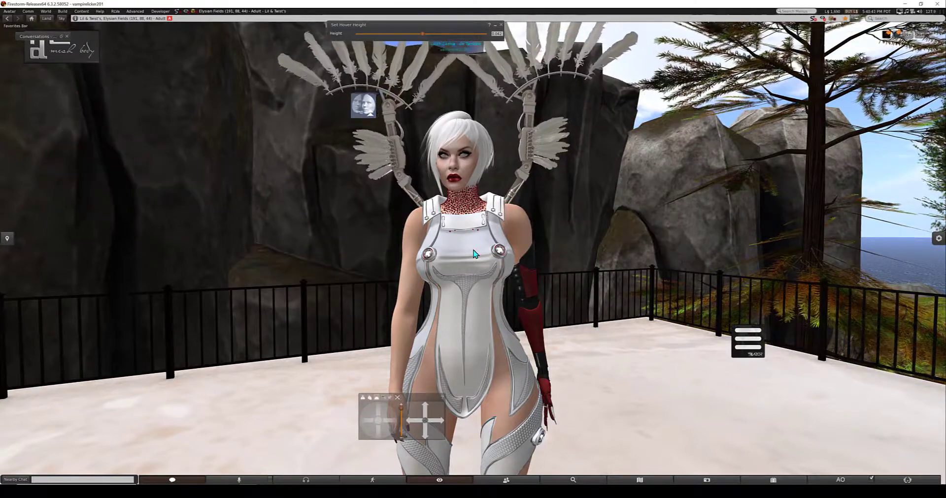
scroll(459, 264, down, 5)
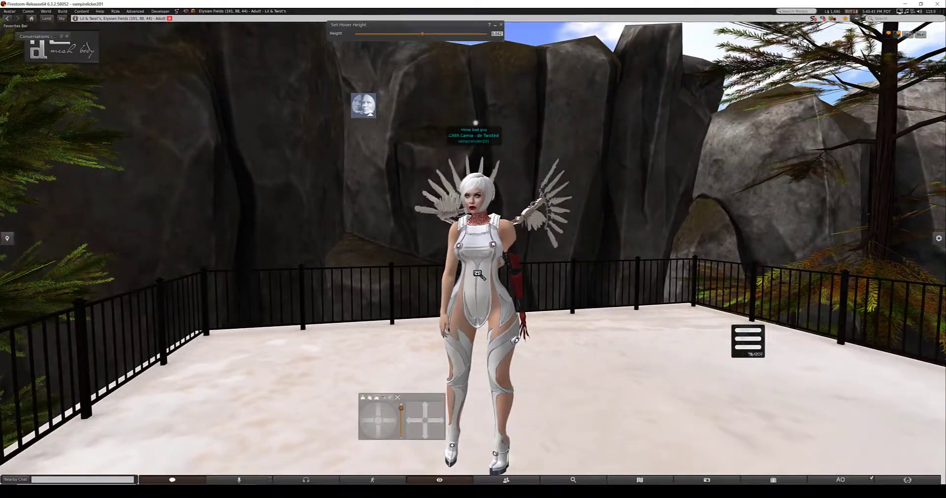
drag(478, 272, 471, 251)
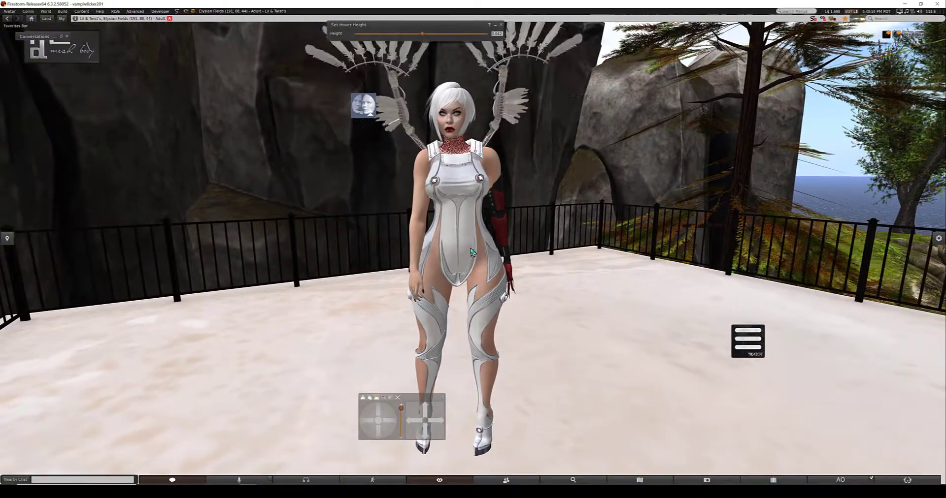